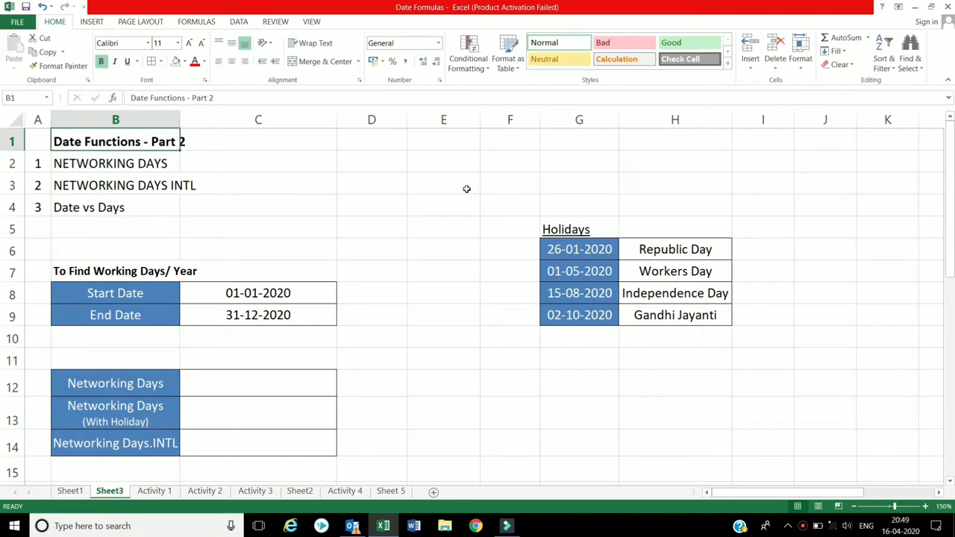
- Move down to the working-days section and check the start and end dates
key(Down)
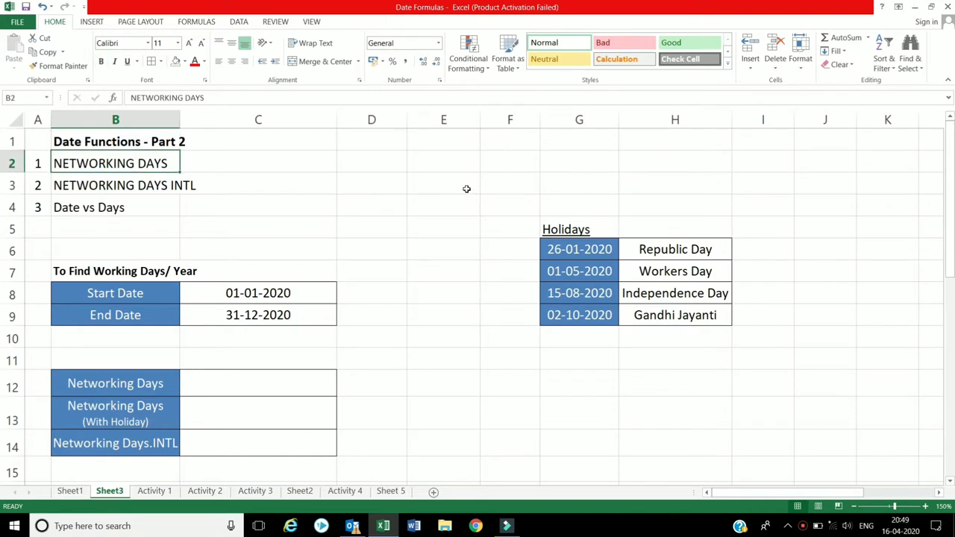
key(Down)
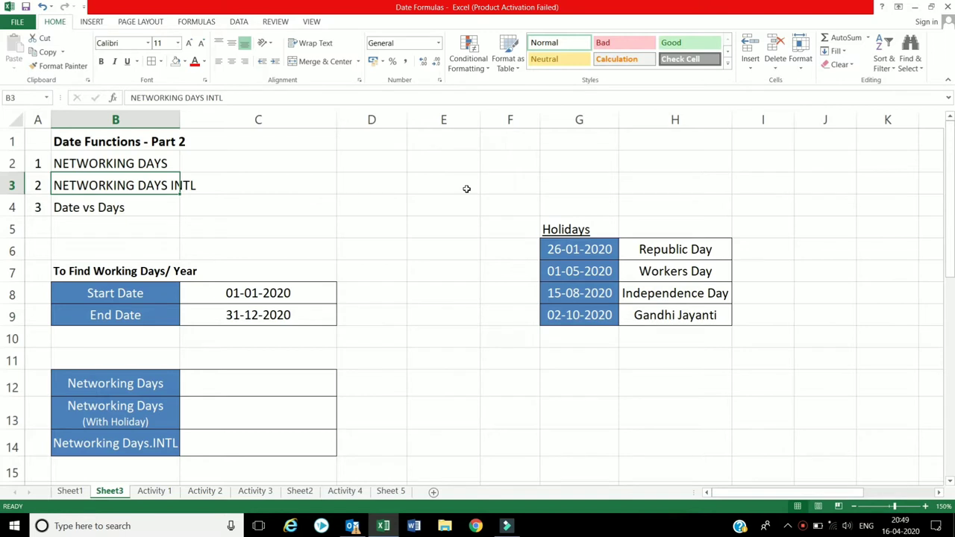
key(Down)
key(Down)
key(Down)
key(Down)
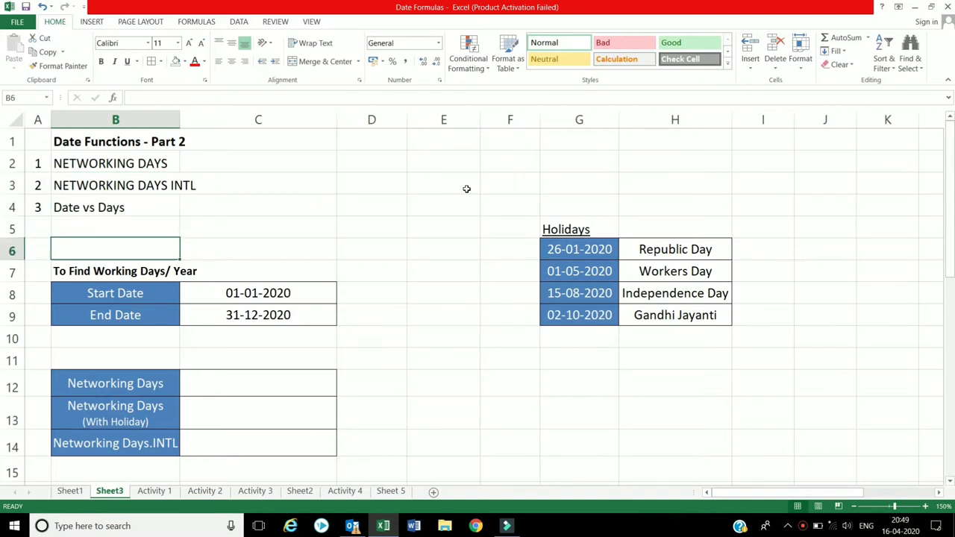
key(Down)
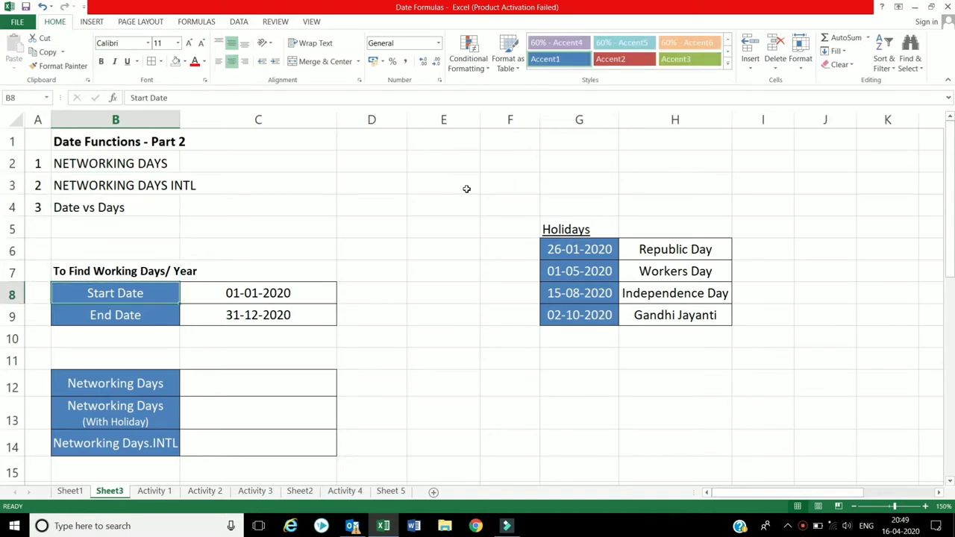
click(230, 294)
click(256, 317)
click(504, 359)
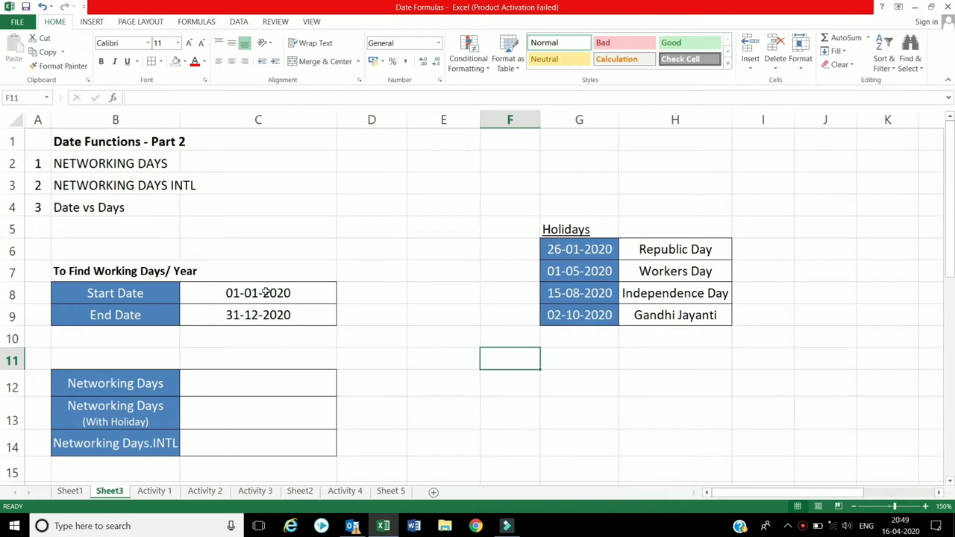
click(272, 317)
click(268, 297)
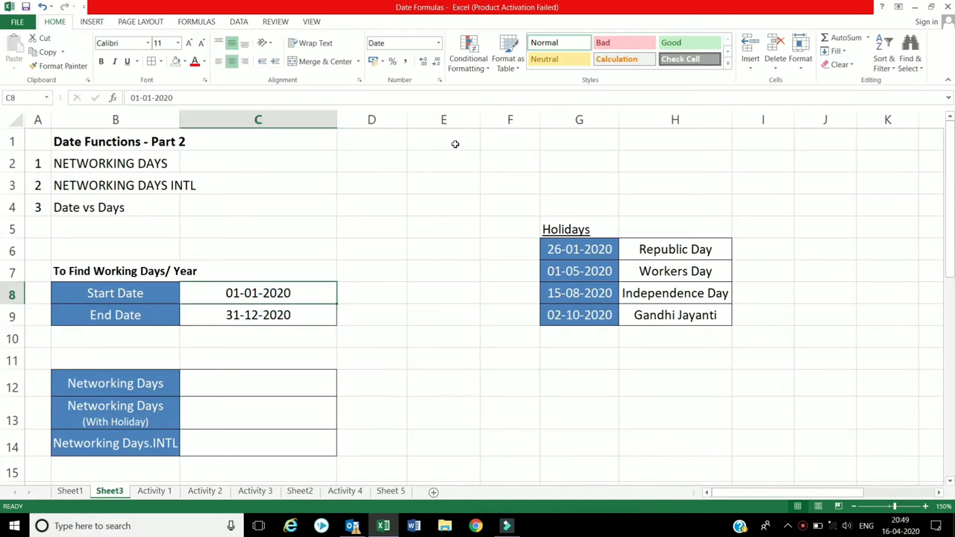
- Enter =C9-C8 in D2 to get 365 days in 2020
click(404, 161)
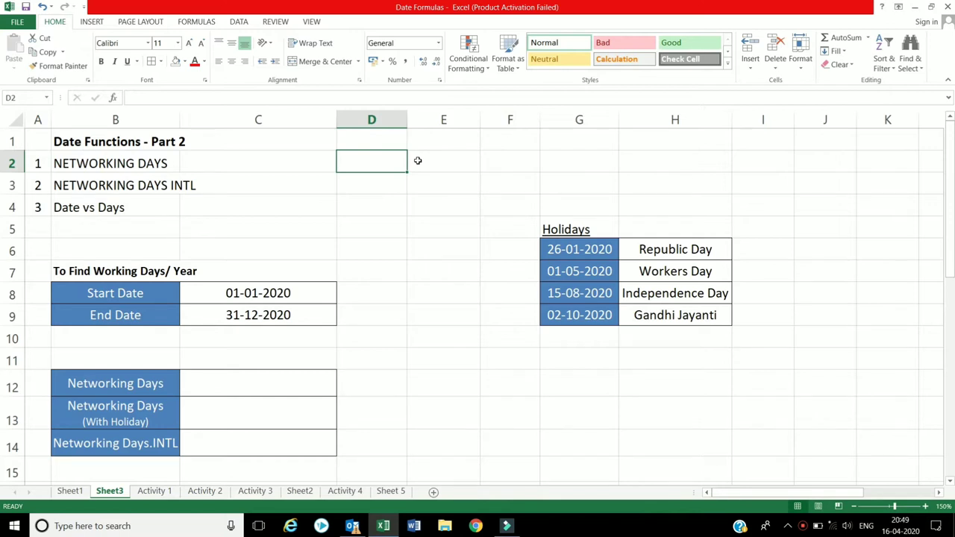
text(=)
click(251, 314)
text(-)
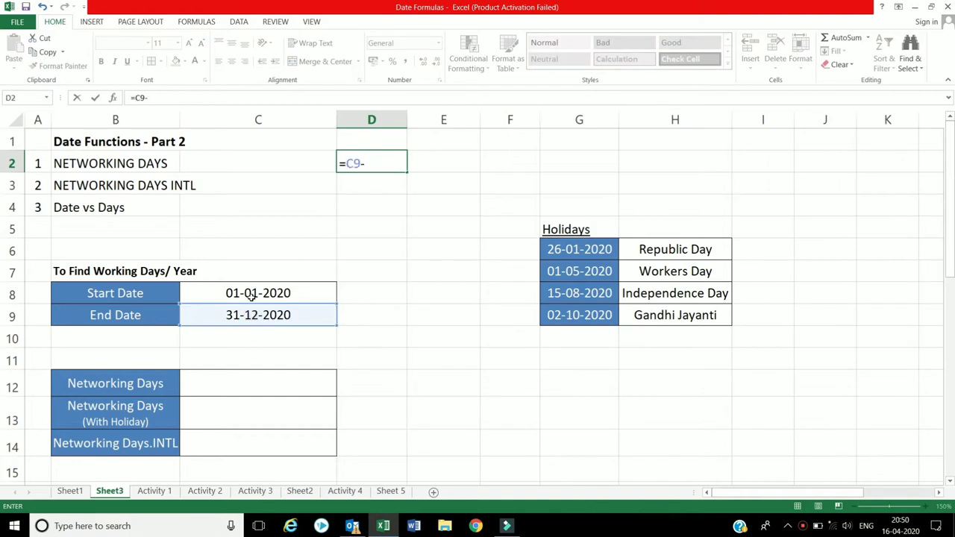
click(251, 295)
key(Return)
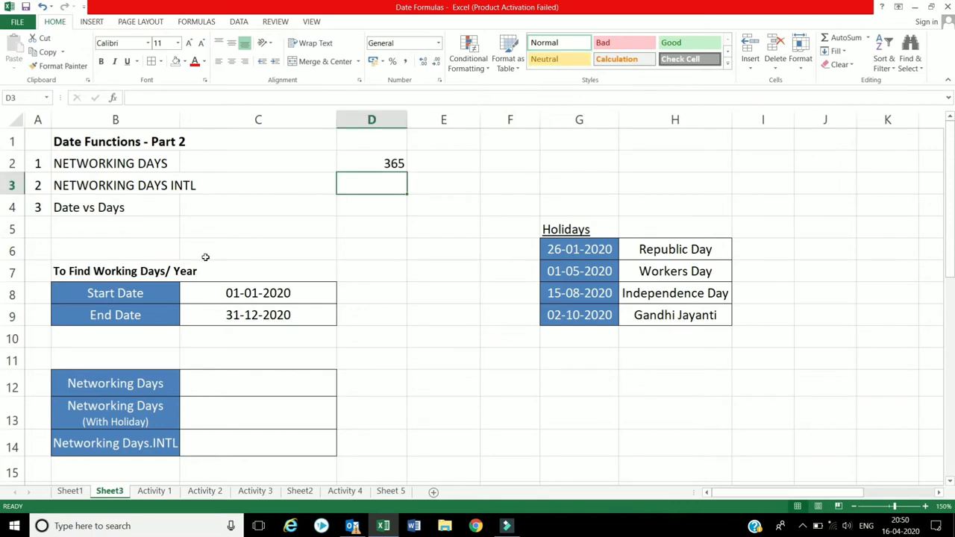
- Enter 104 weekend days (=52*2) in D3 and their difference, 261, in D5
text(=5)
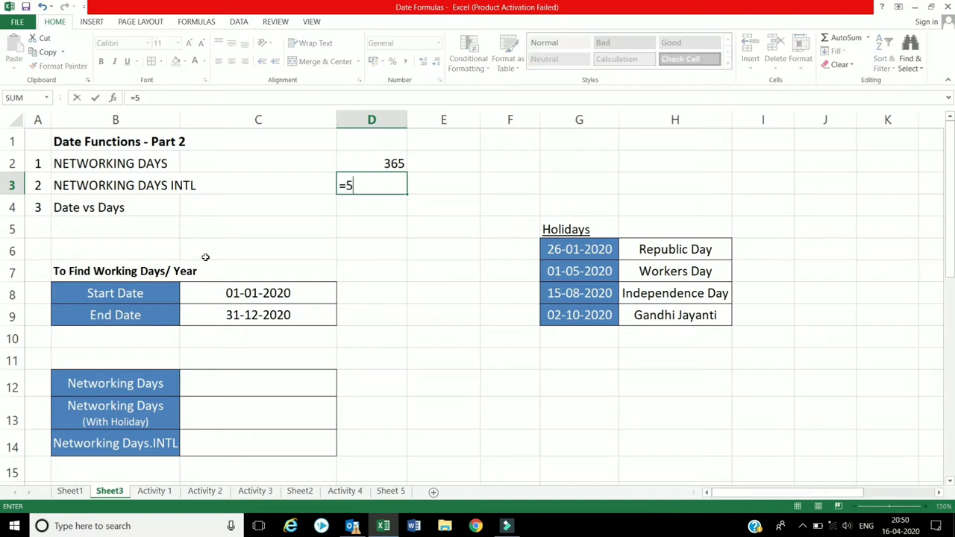
text(2*2)
key(Return)
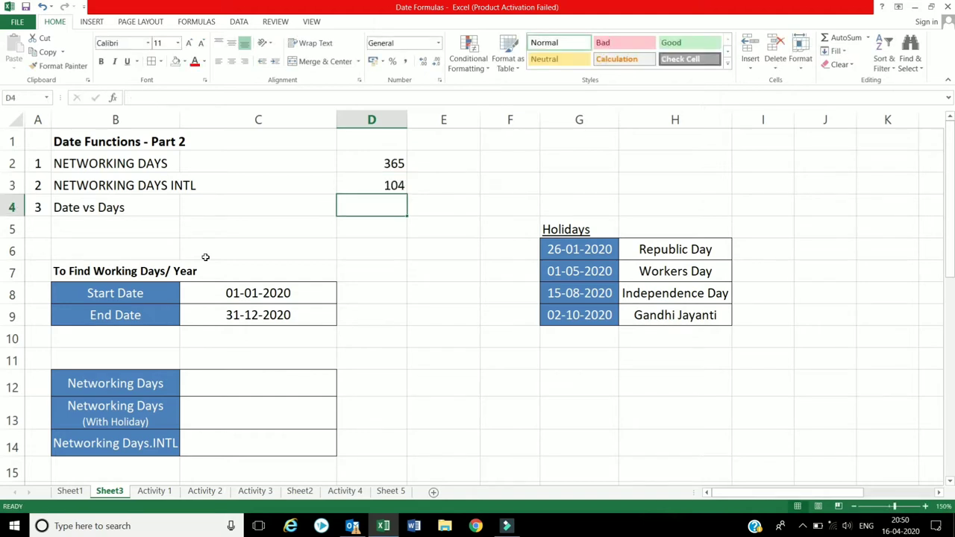
key(Down)
text(+)
key(Up)
key(Up)
key(Up)
text(-)
key(Up)
key(Up)
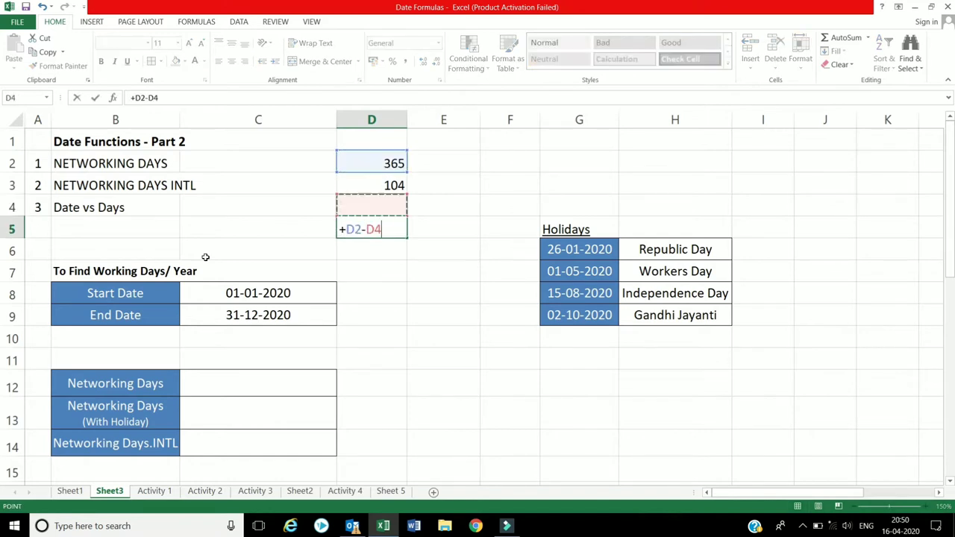
key(Return)
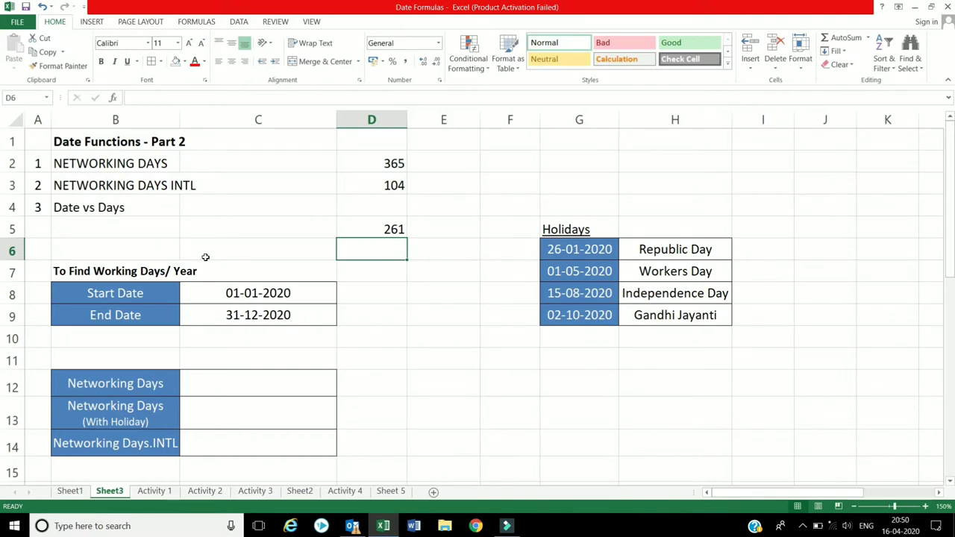
- Enter =NETWORKDAYS(C8,C9) in C12, returning 262 working days
click(226, 387)
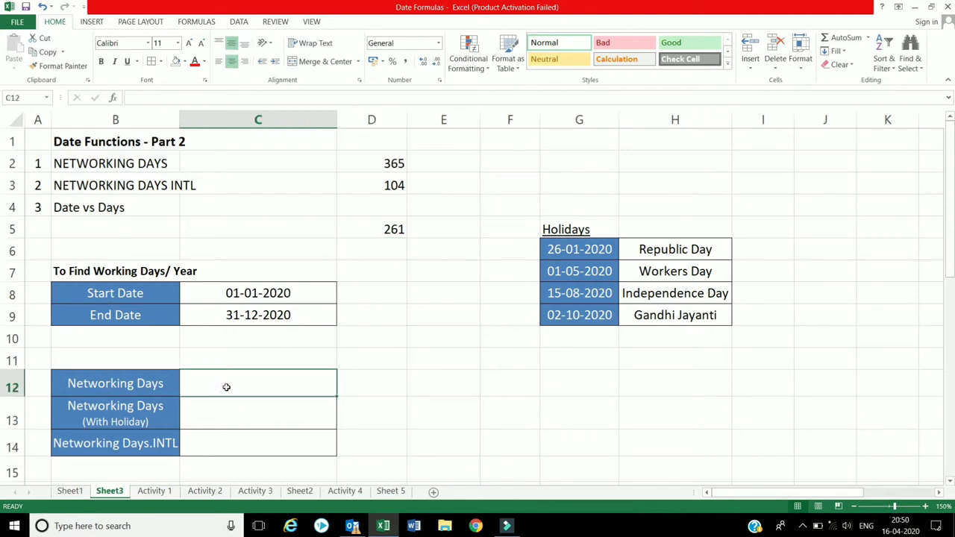
text(=net)
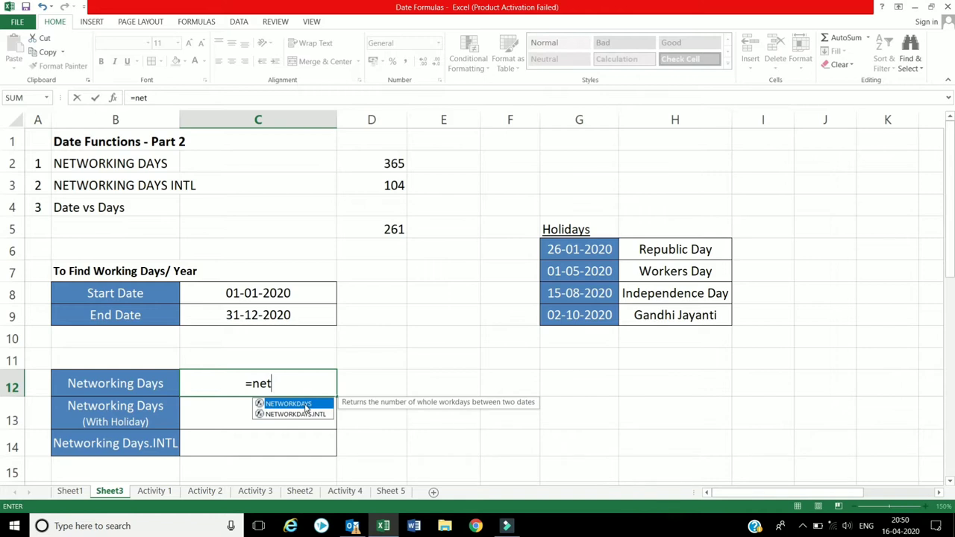
click(305, 406)
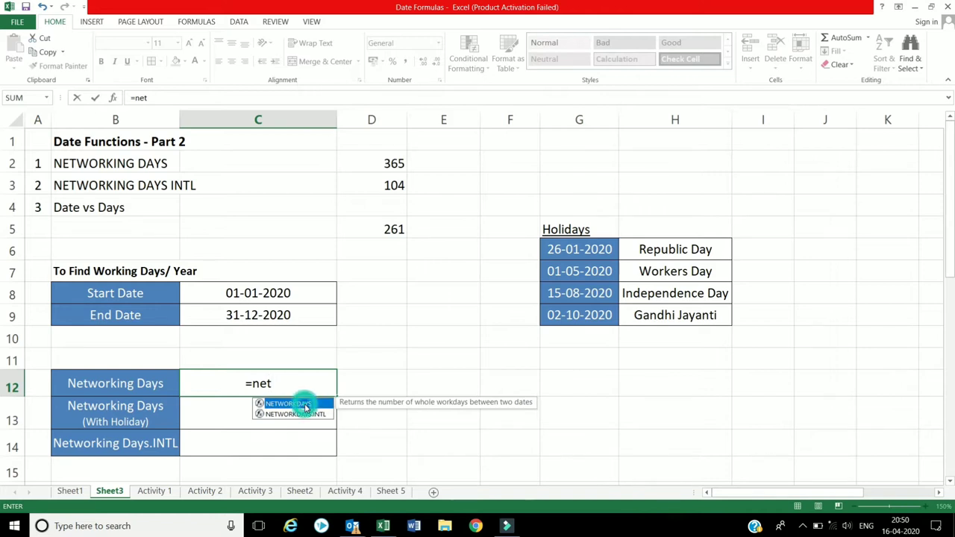
double_click(304, 405)
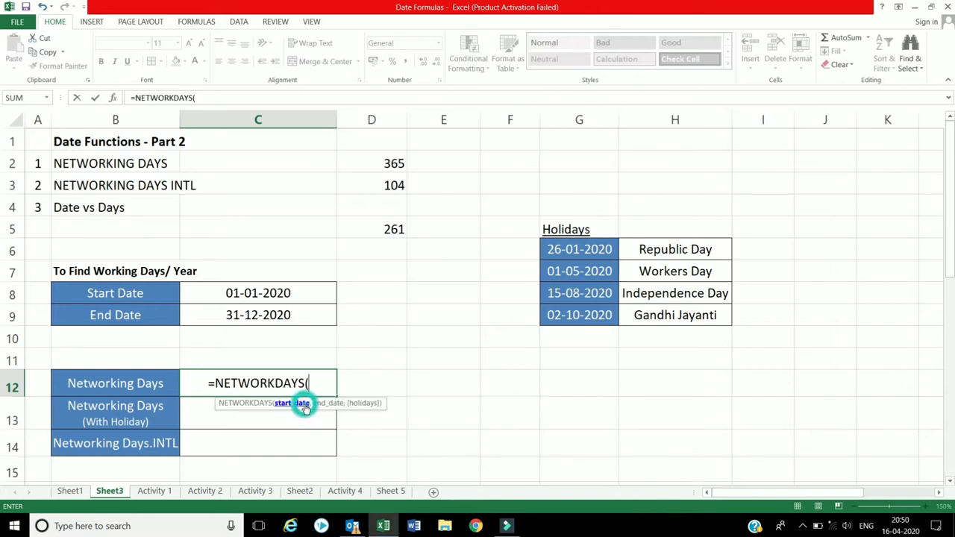
click(246, 292)
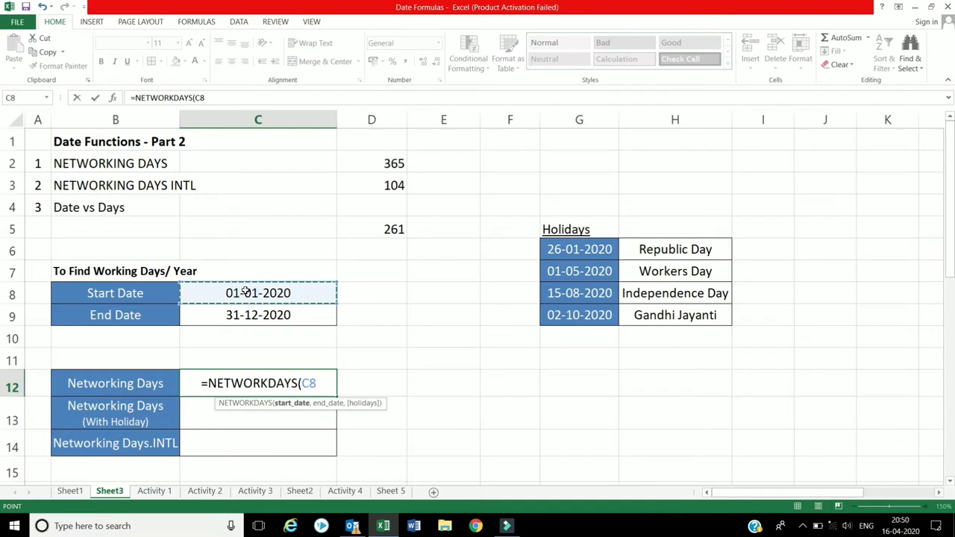
text(,)
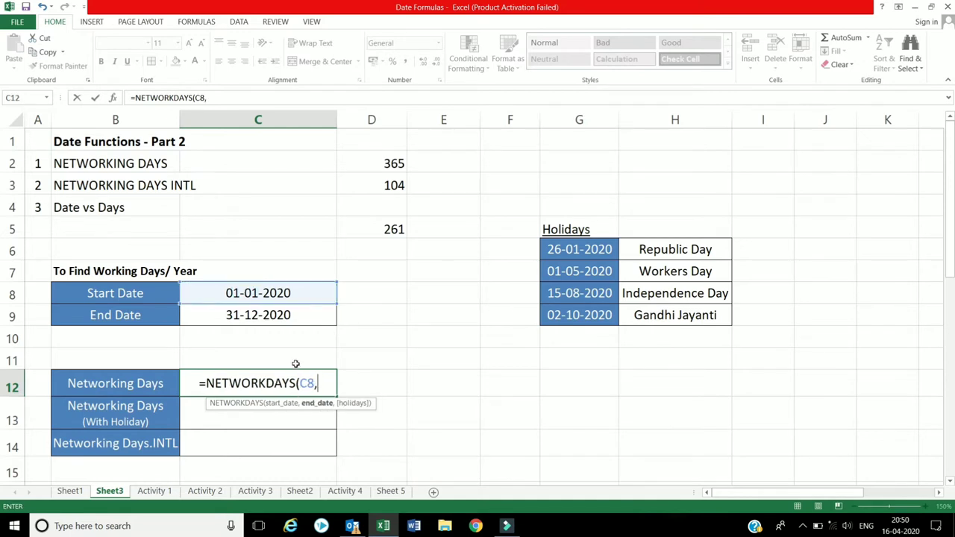
click(281, 318)
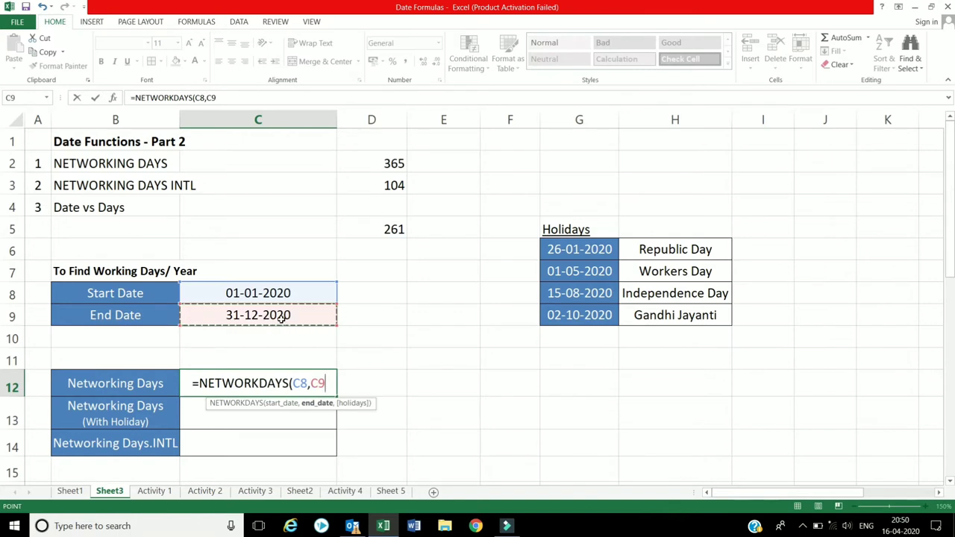
text())
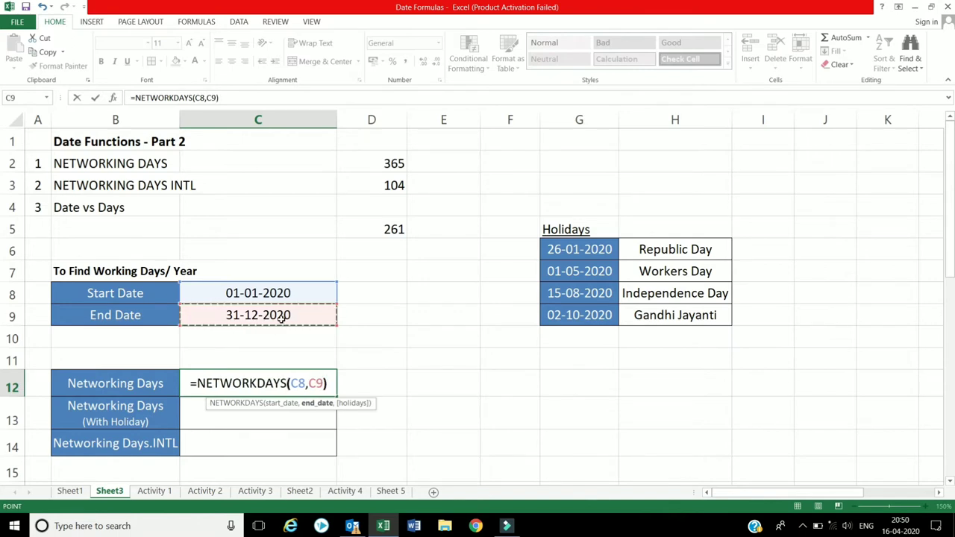
key(Return)
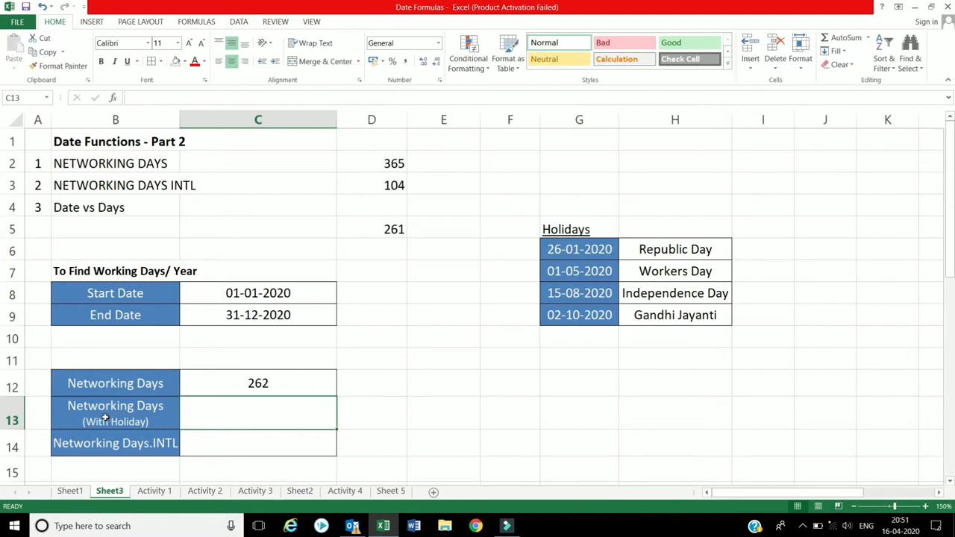
- Highlight the four holiday dates in G6:G9 for reference
drag(523, 204, 745, 349)
click(744, 349)
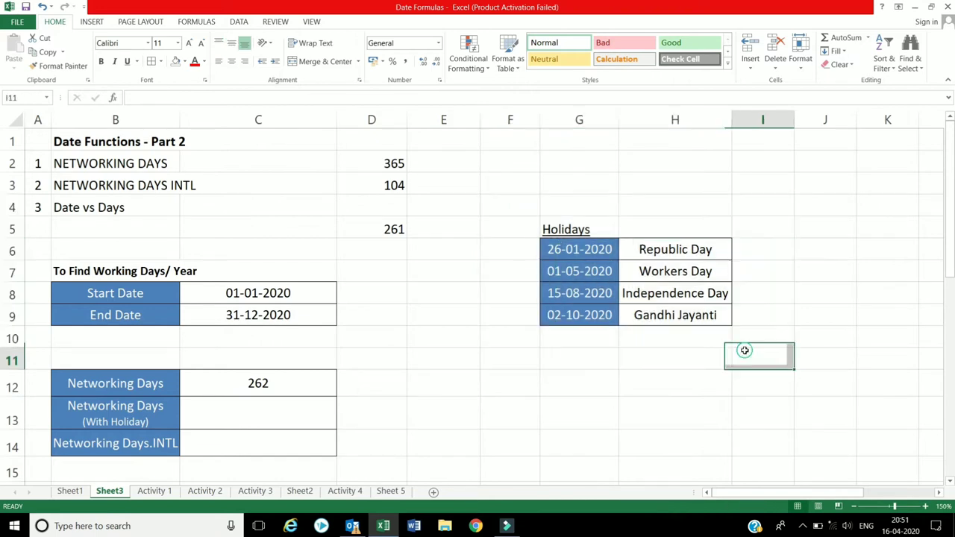
drag(589, 247, 599, 313)
click(593, 350)
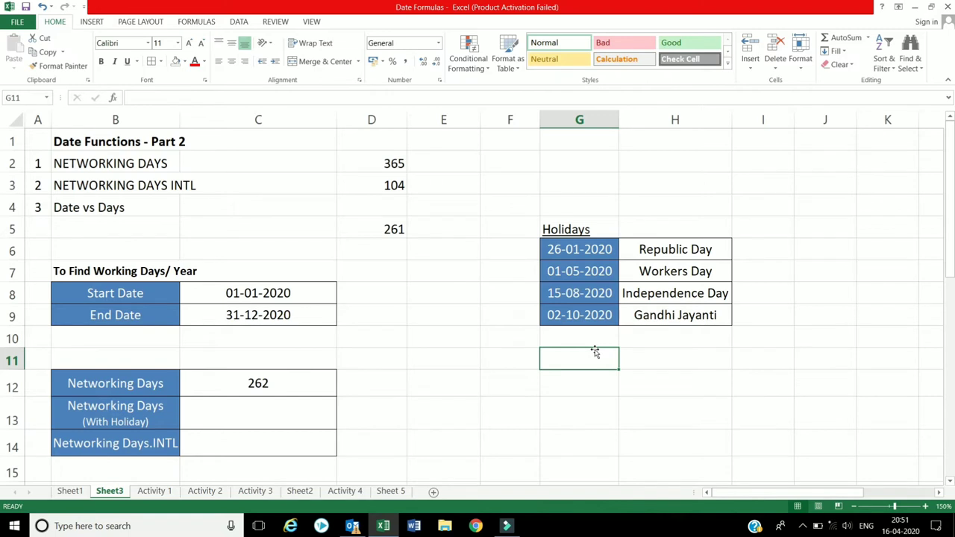
- Enter =NETWORKDAYS(C8,C9,G6:G9) in C13, returning 260 working days
click(236, 414)
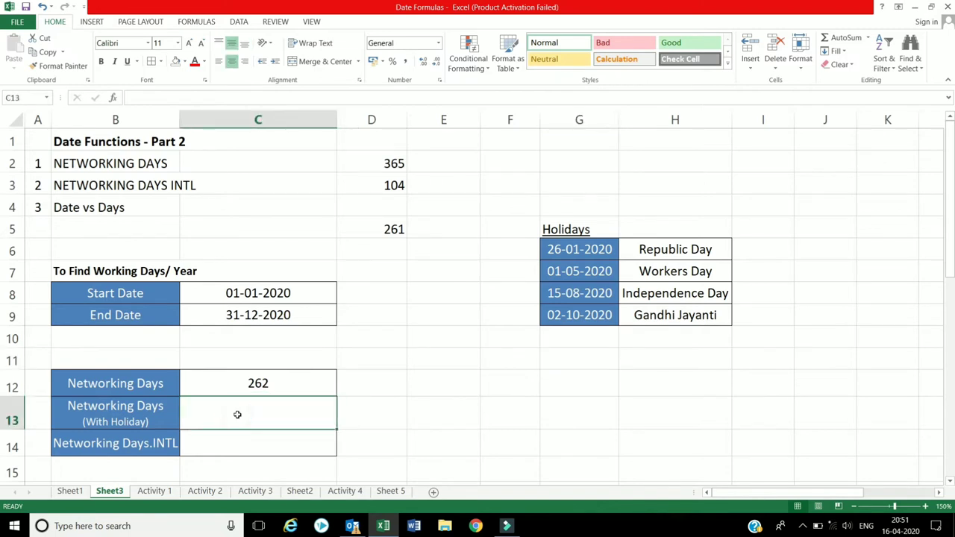
text(=net)
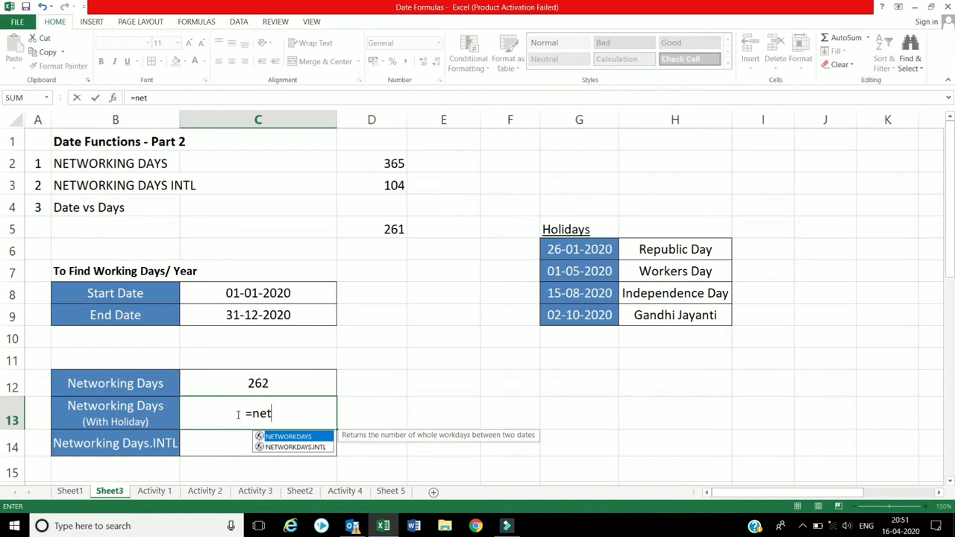
double_click(285, 438)
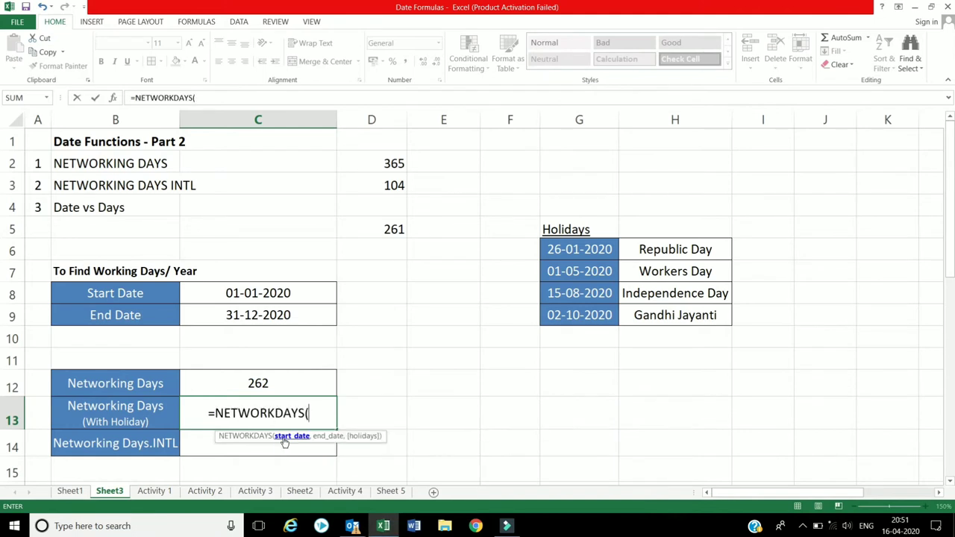
click(258, 296)
text(,)
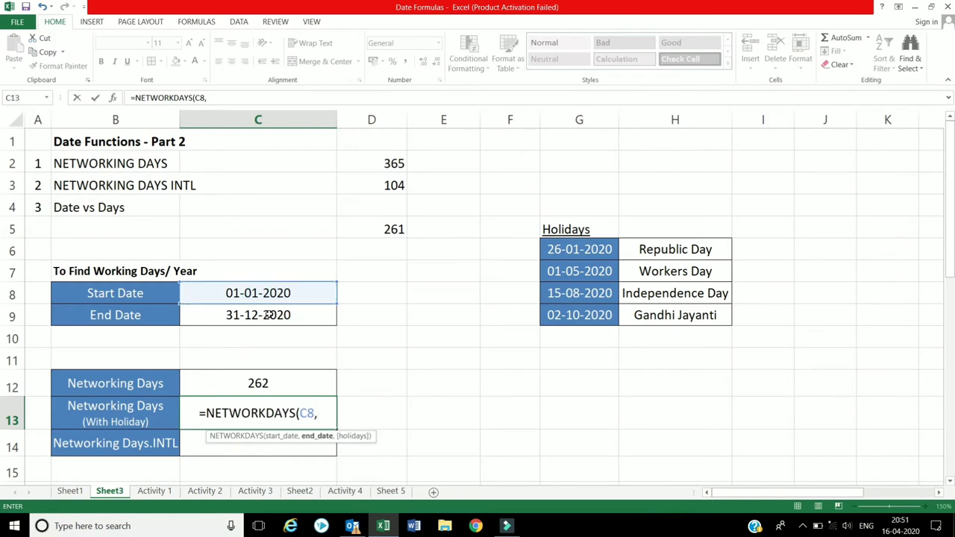
click(269, 314)
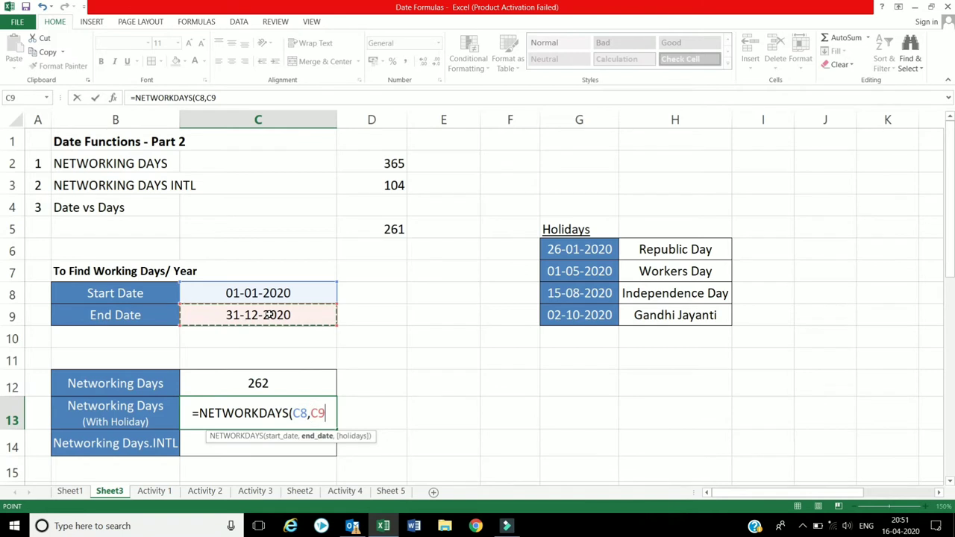
text(,)
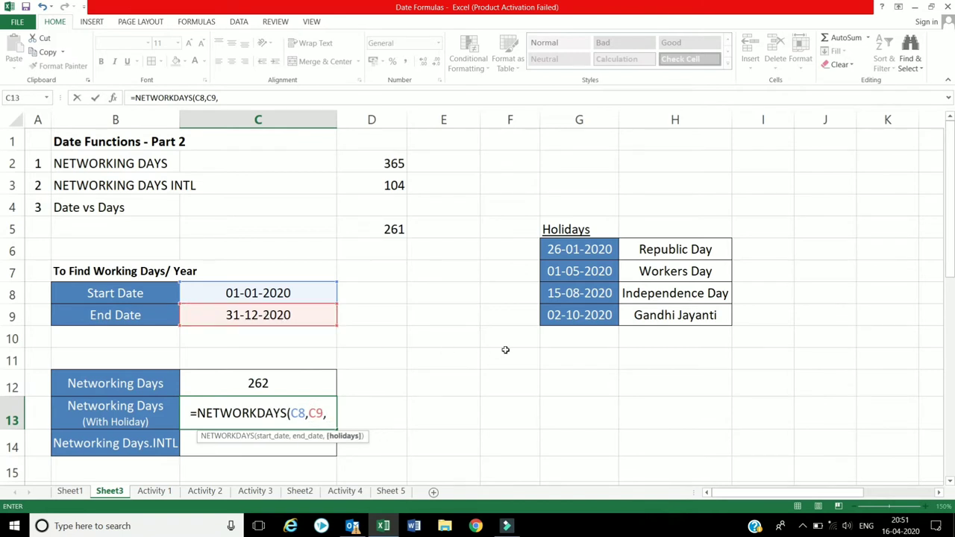
click(588, 248)
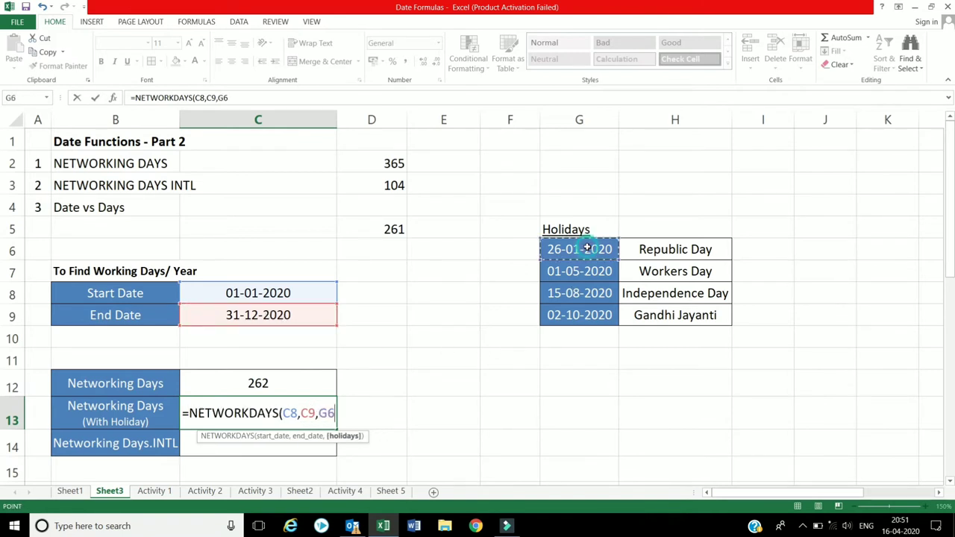
drag(590, 268, 593, 315)
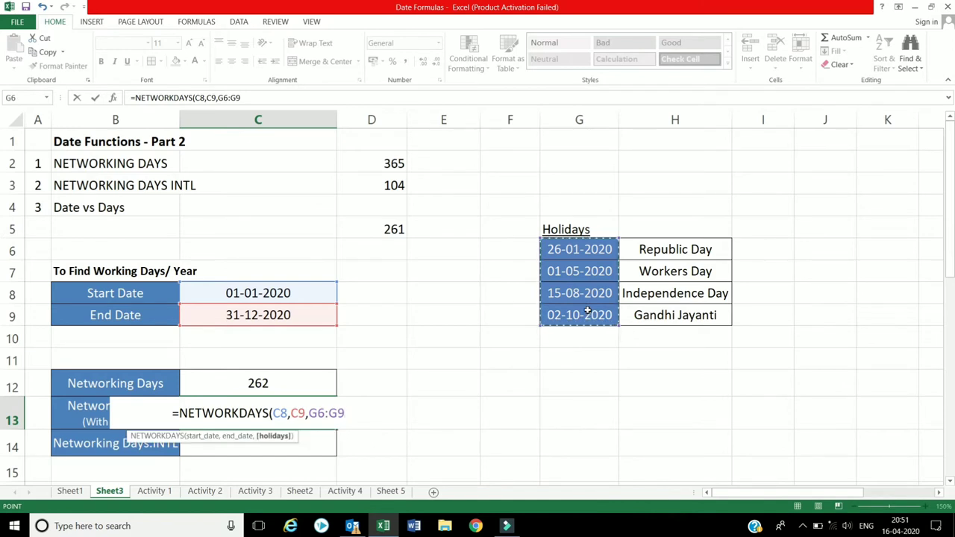
text())
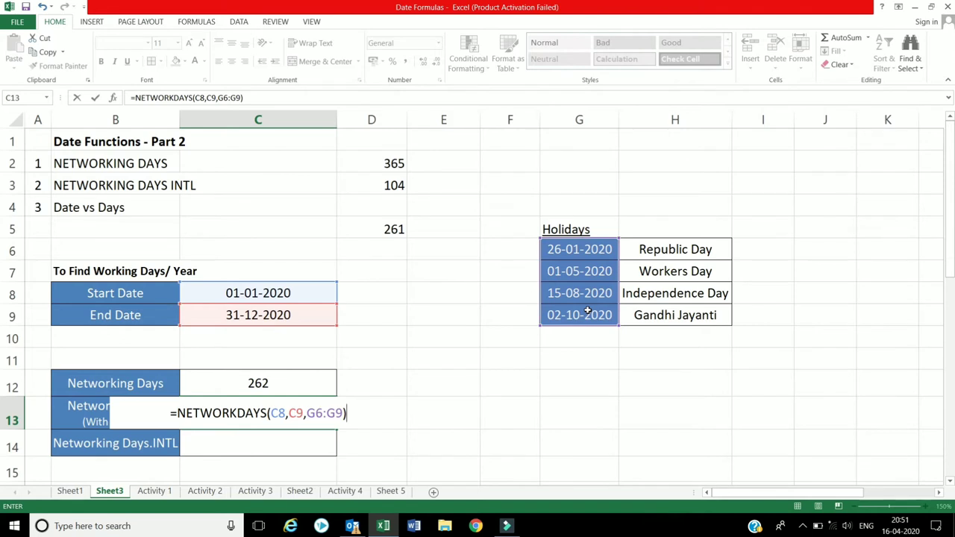
key(Return)
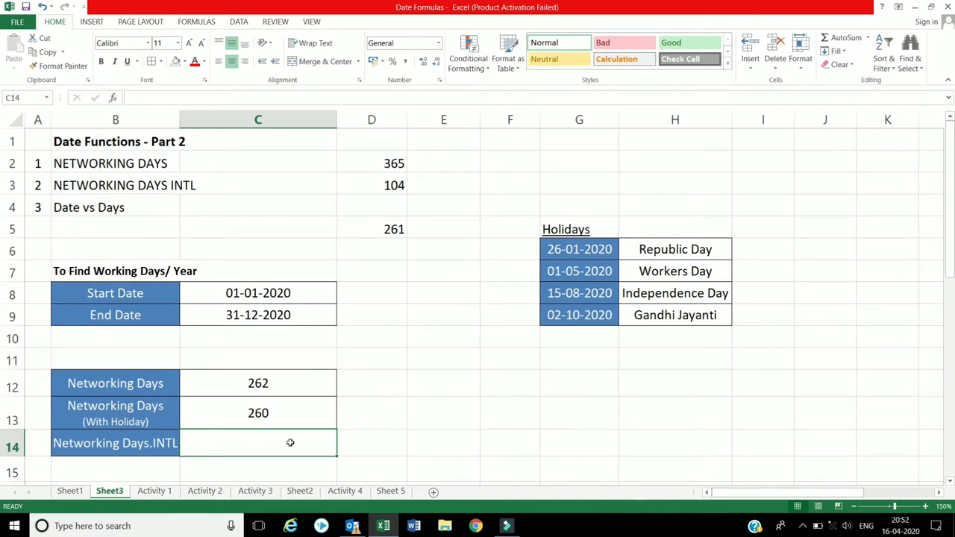
- Start a NETWORKDAYS.INTL formula in C14 using start date C8 and end date C9
text(=net)
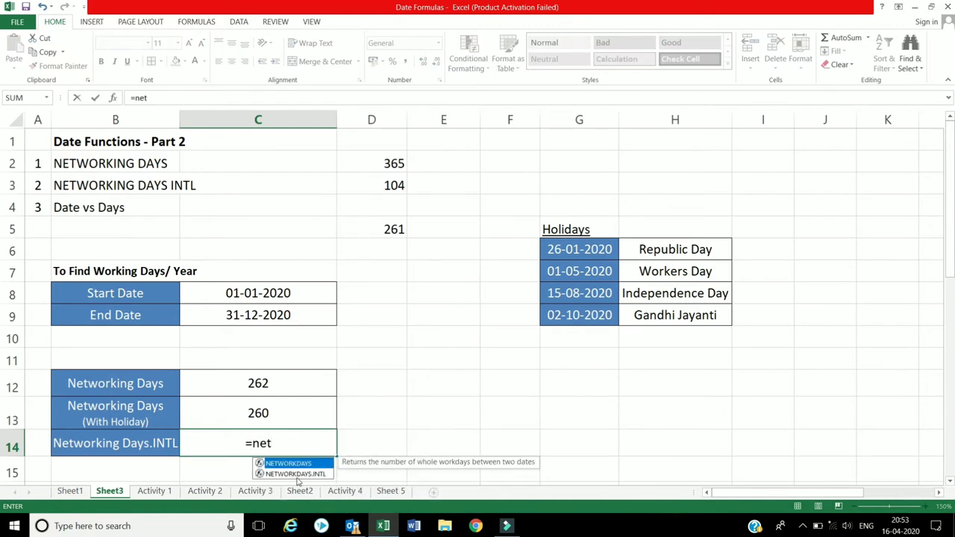
click(296, 474)
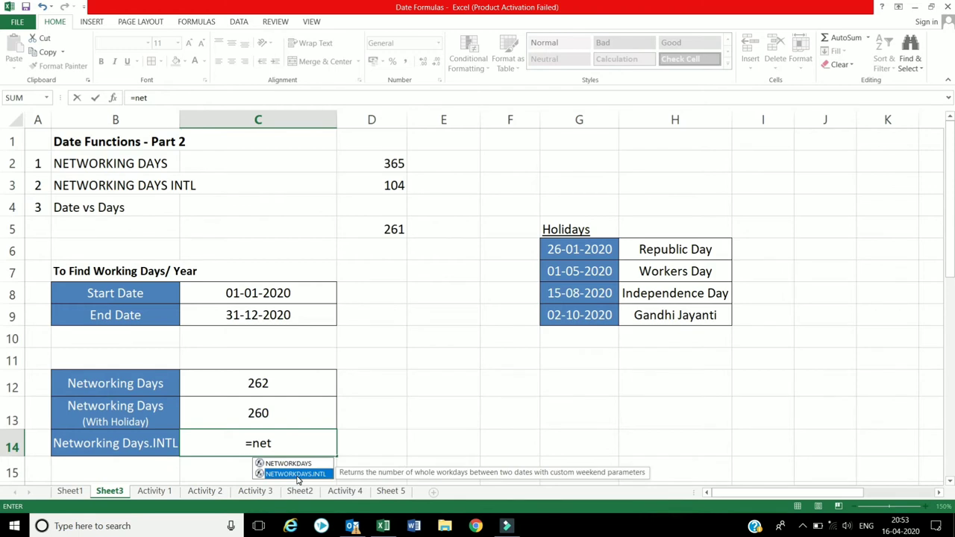
double_click(296, 474)
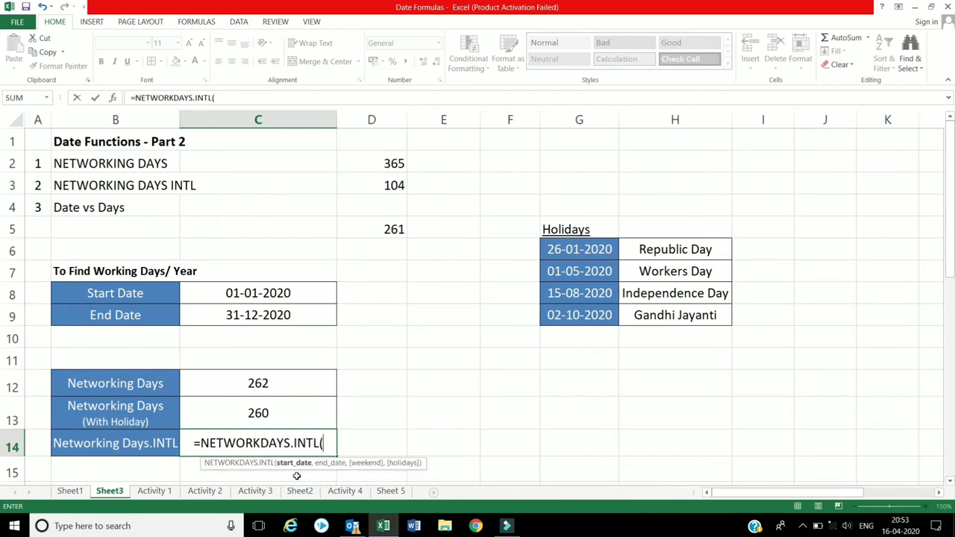
click(276, 294)
text(,)
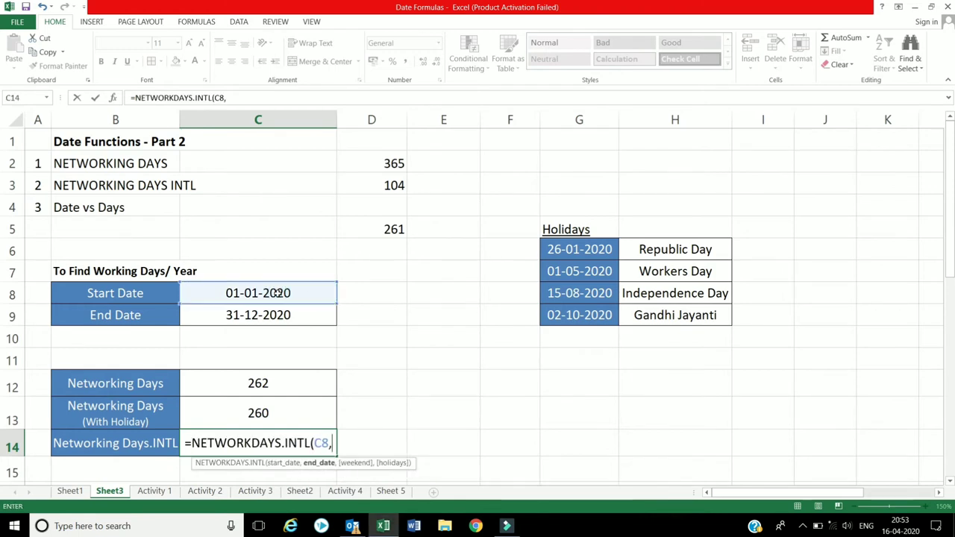
click(283, 314)
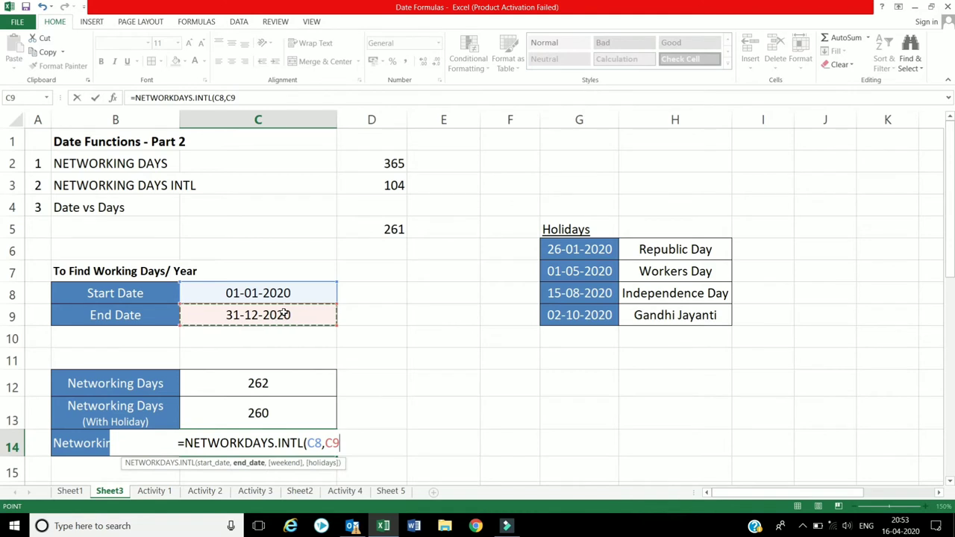
text(,)
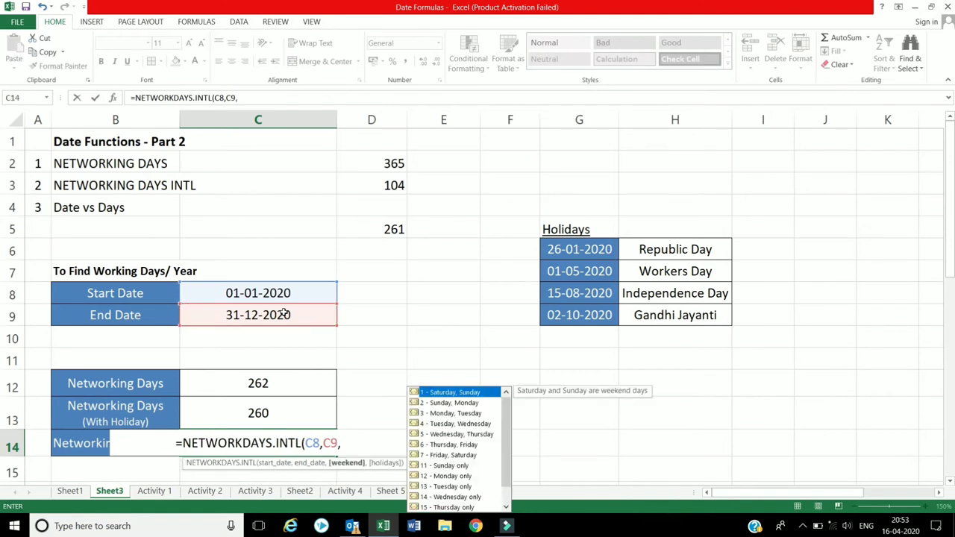
- Add weekend type 11 (Sunday only) and holidays G6:G9, giving 311 working days
click(508, 415)
mouse_move(507, 433)
mouse_down()
mouse_move(511, 485)
mouse_move(510, 418)
mouse_up()
click(449, 467)
double_click(449, 465)
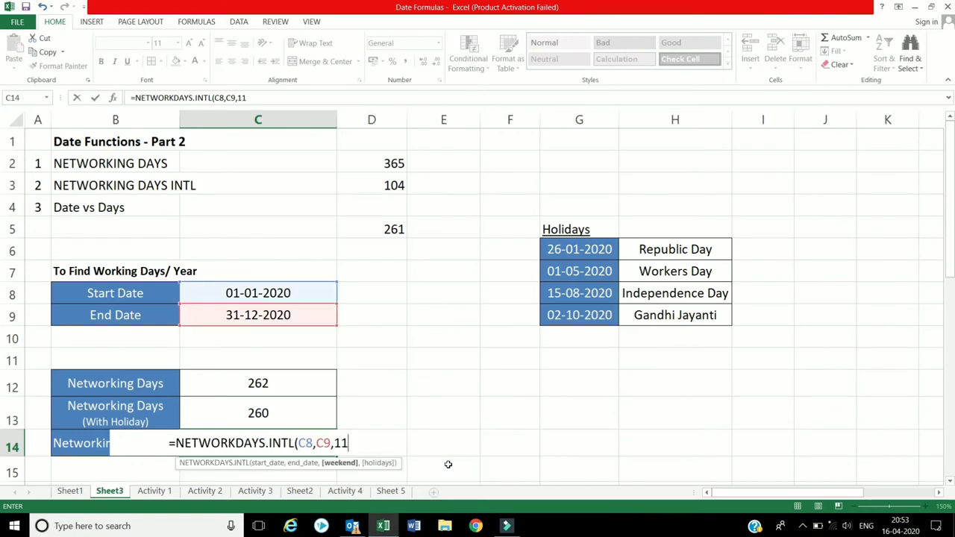
text(,)
drag(562, 249, 560, 313)
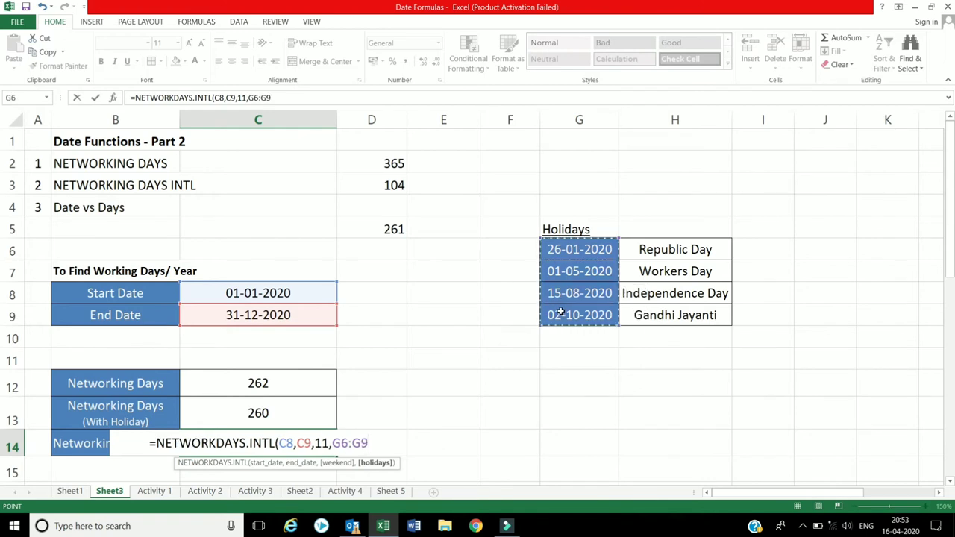
text())
key(Return)
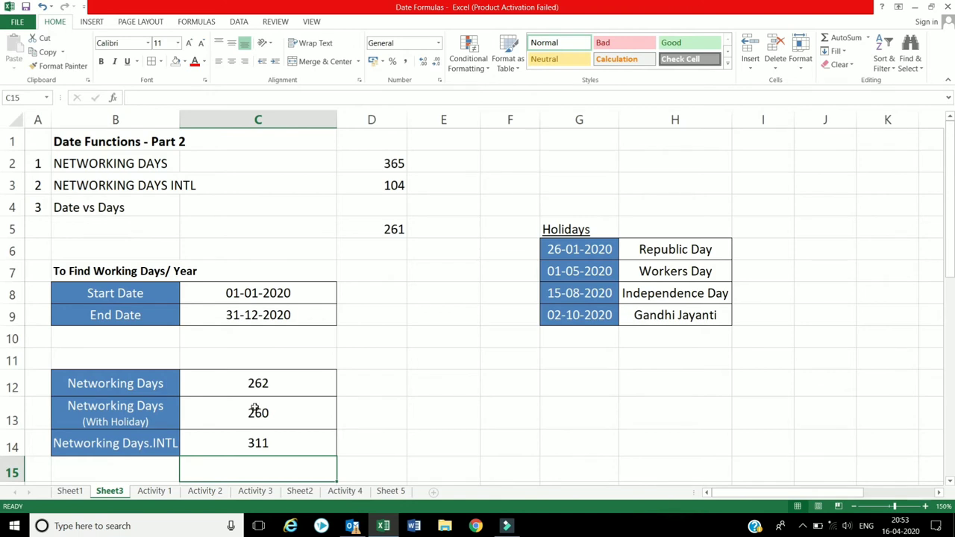
- Enter 20/4 in D19 and fill the dates down to 27-04-2020 in D26
scroll(255, 409, down, 3)
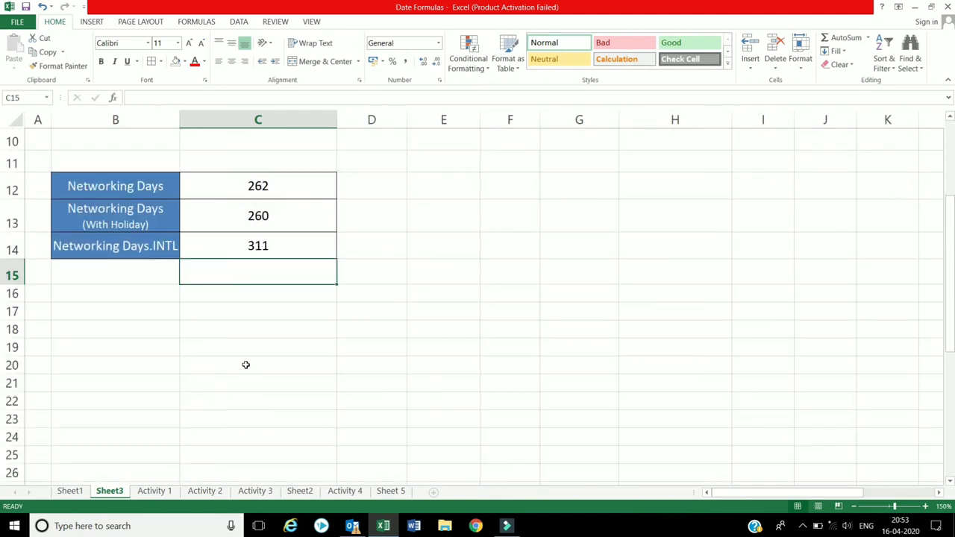
click(383, 342)
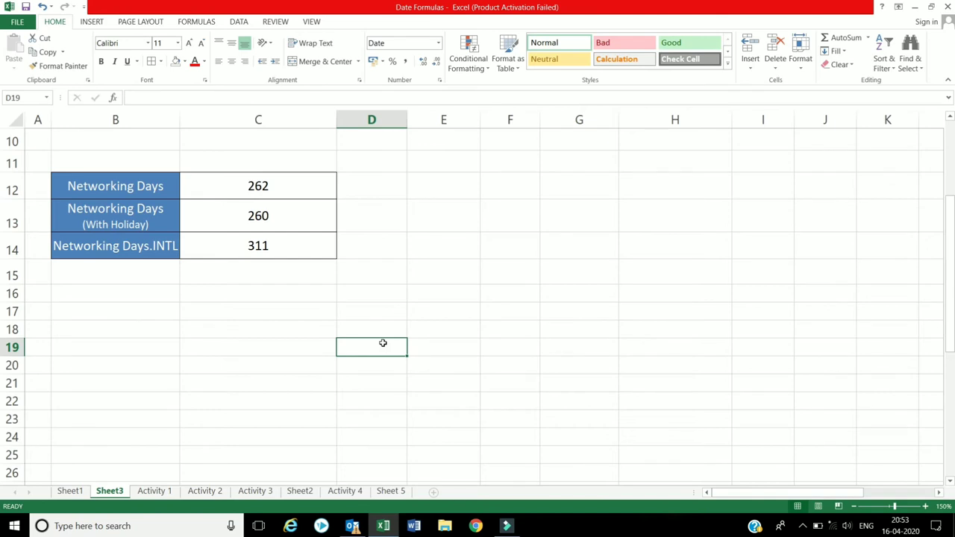
text(20/4)
key(Return)
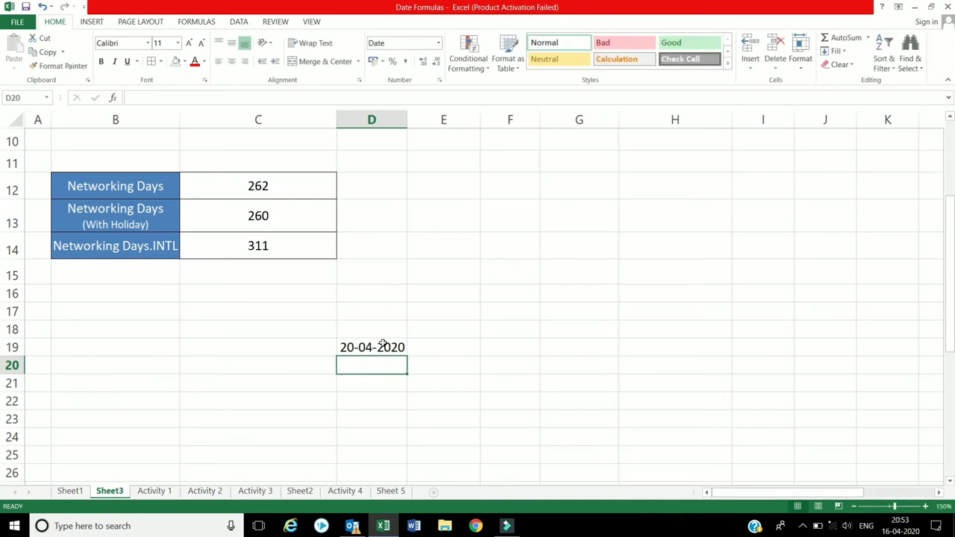
click(382, 344)
drag(407, 356, 393, 475)
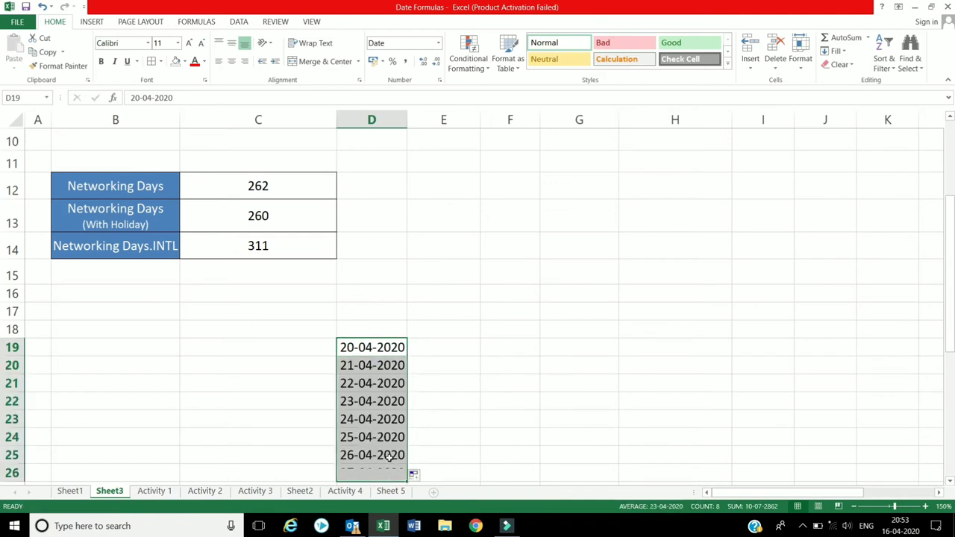
click(449, 346)
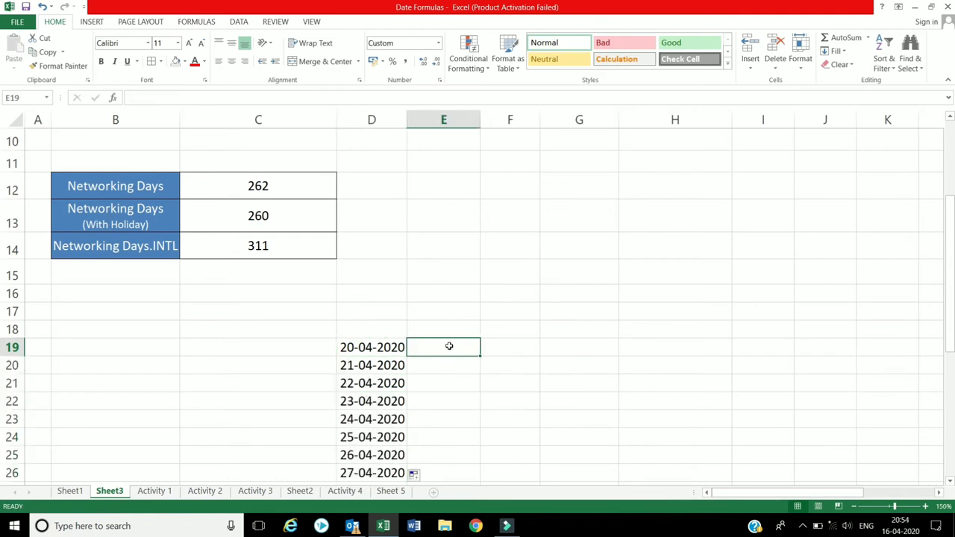
- Link E19 to the date beside it with =D19
text(=)
click(385, 347)
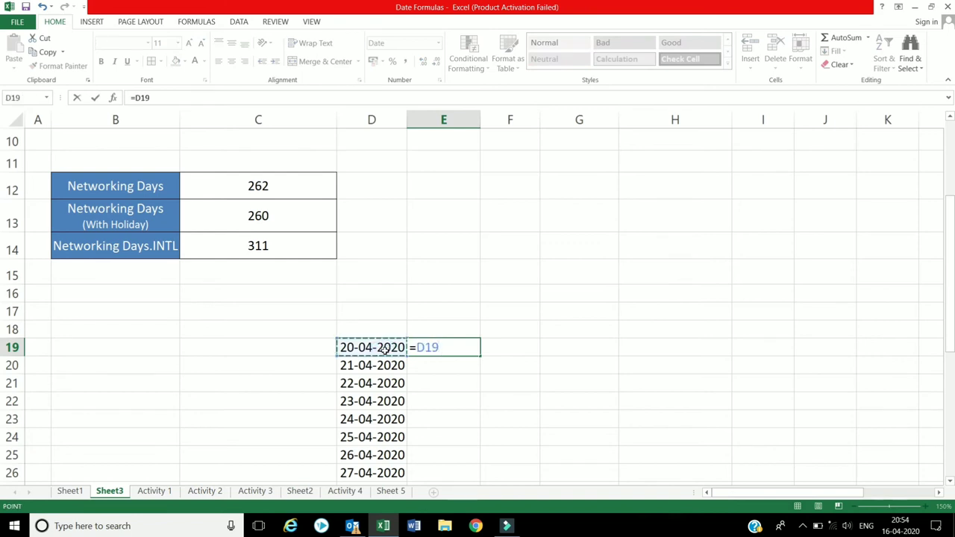
key(Return)
click(422, 347)
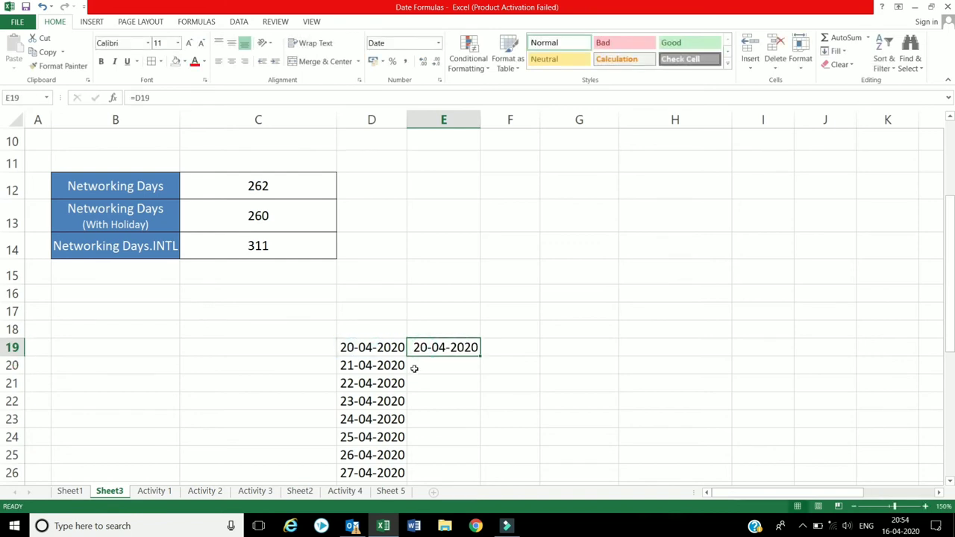
- Give E19 the custom format dddd and fill weekday names down to E26
right_click(425, 347)
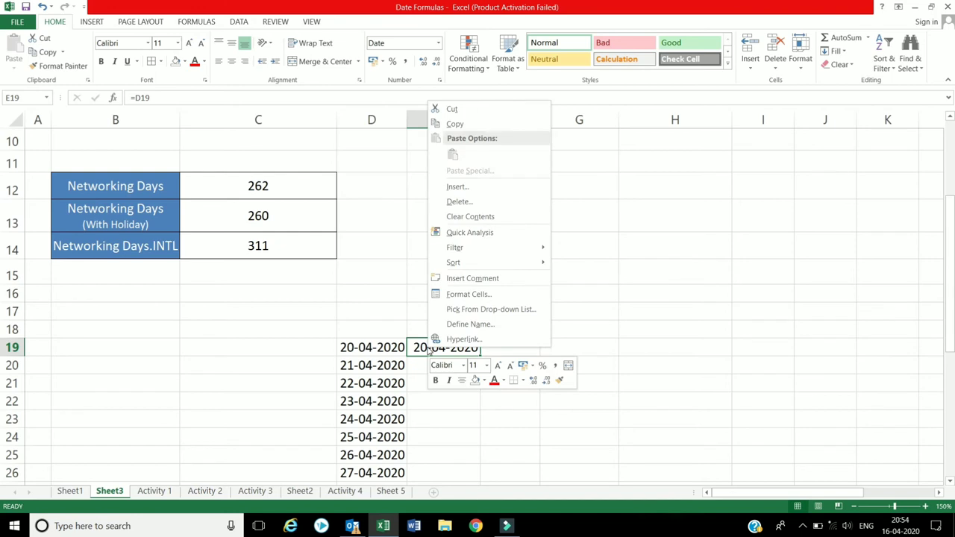
click(451, 296)
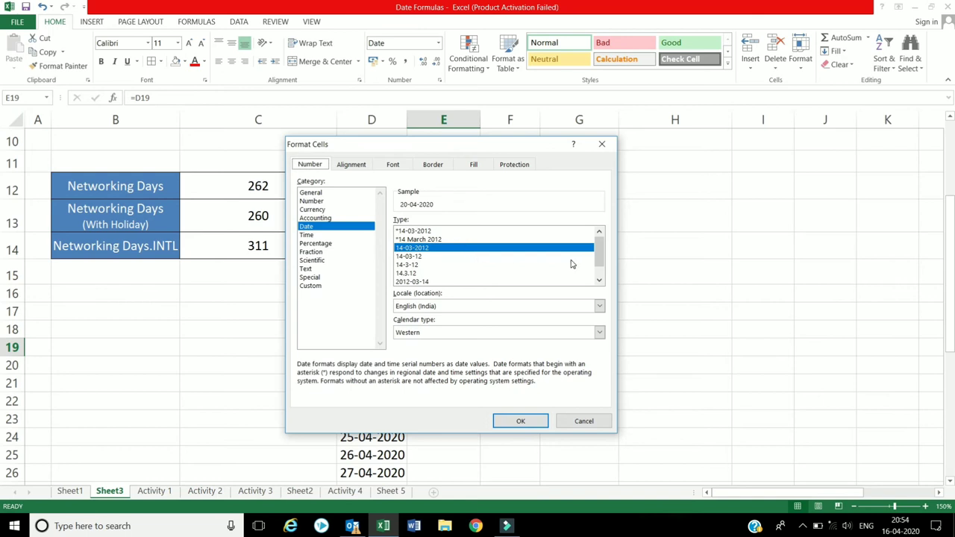
mouse_move(599, 252)
mouse_down()
mouse_move(600, 272)
mouse_move(599, 257)
mouse_up()
click(314, 290)
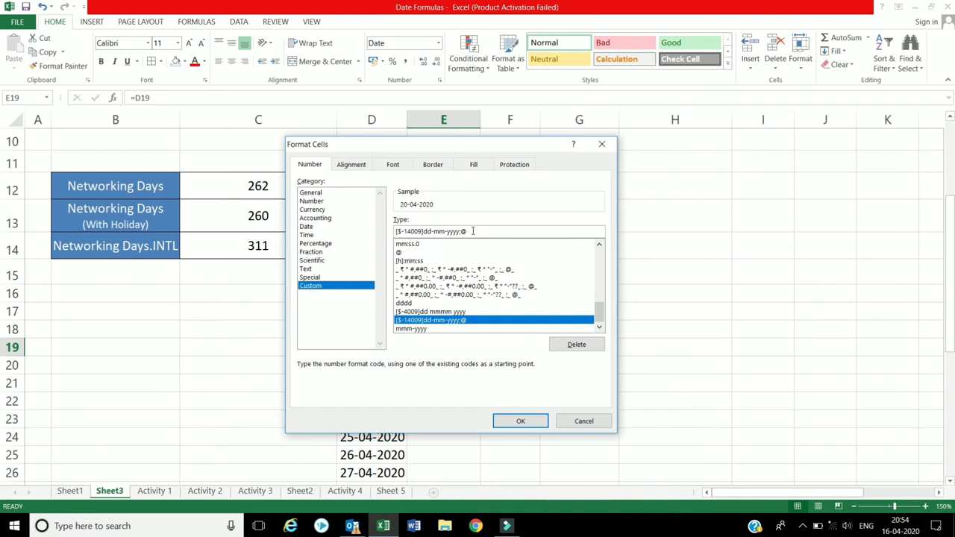
click(476, 230)
key(BackSpace)
key(BackSpace)
key(BackSpace)
key(BackSpace)
key(BackSpace)
key(BackSpace)
key(BackSpace)
key(BackSpace)
key(BackSpace)
key(BackSpace)
key(BackSpace)
key(BackSpace)
key(BackSpace)
key(BackSpace)
key(BackSpace)
key(BackSpace)
key(BackSpace)
key(BackSpace)
key(BackSpace)
key(BackSpace)
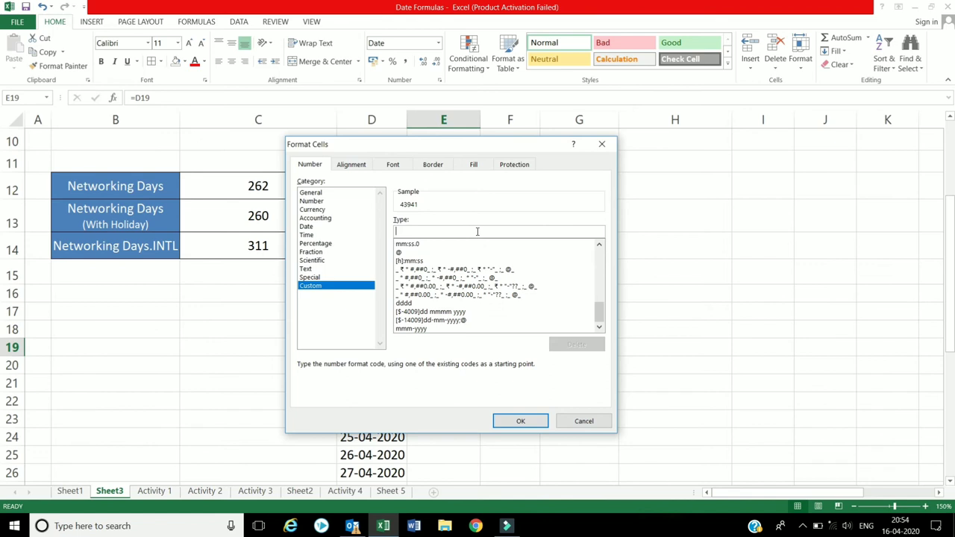
text(dddd)
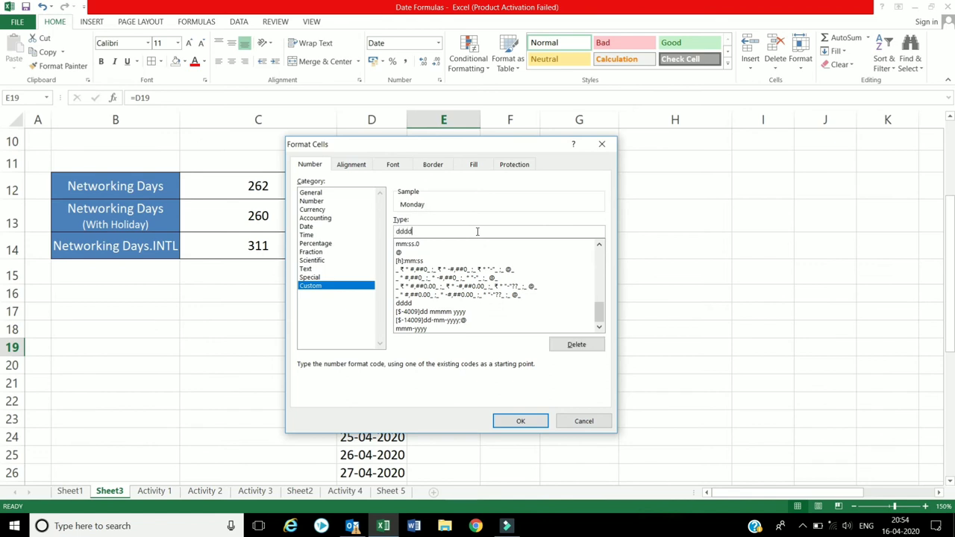
key(Return)
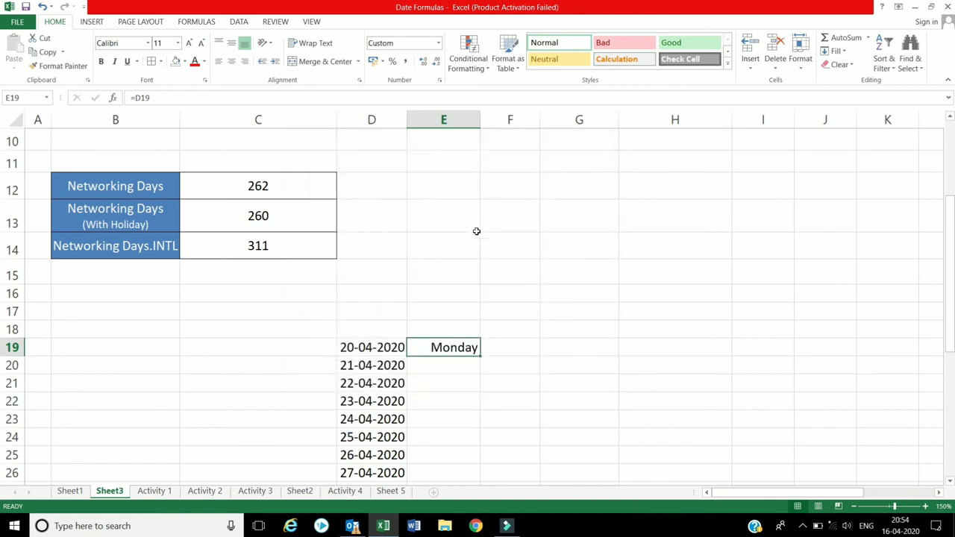
double_click(482, 355)
scroll(481, 356, down, 1)
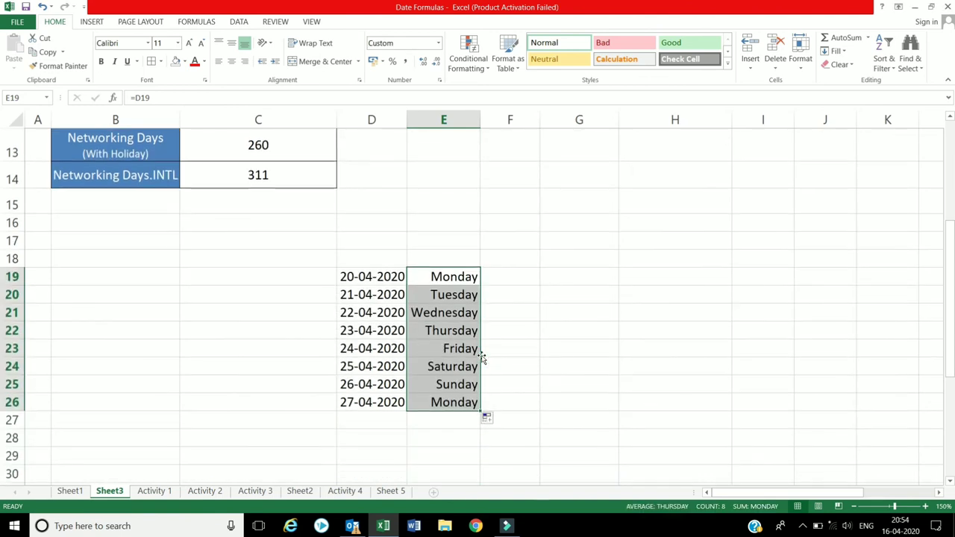